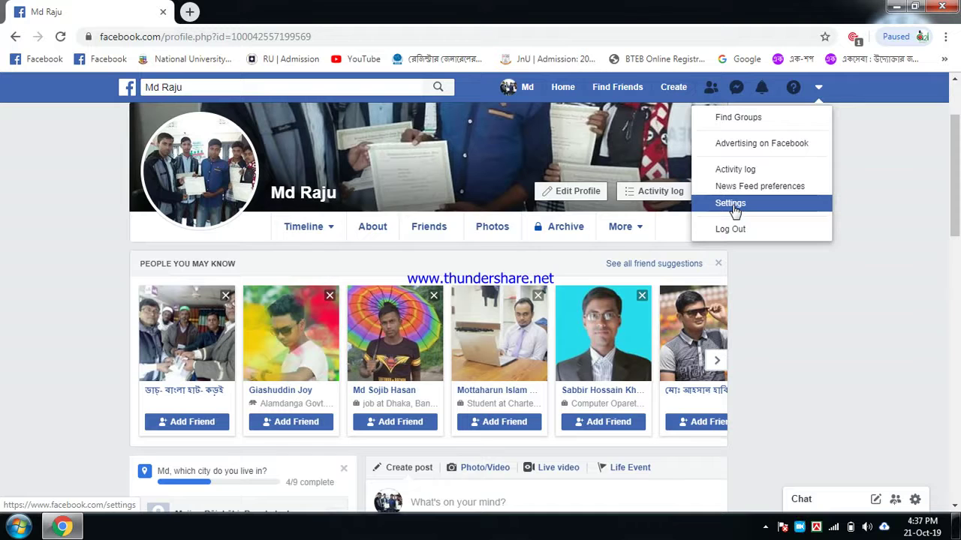
Open Settings from the top-bar account menu to reach General Account Settings
left_click(732, 205)
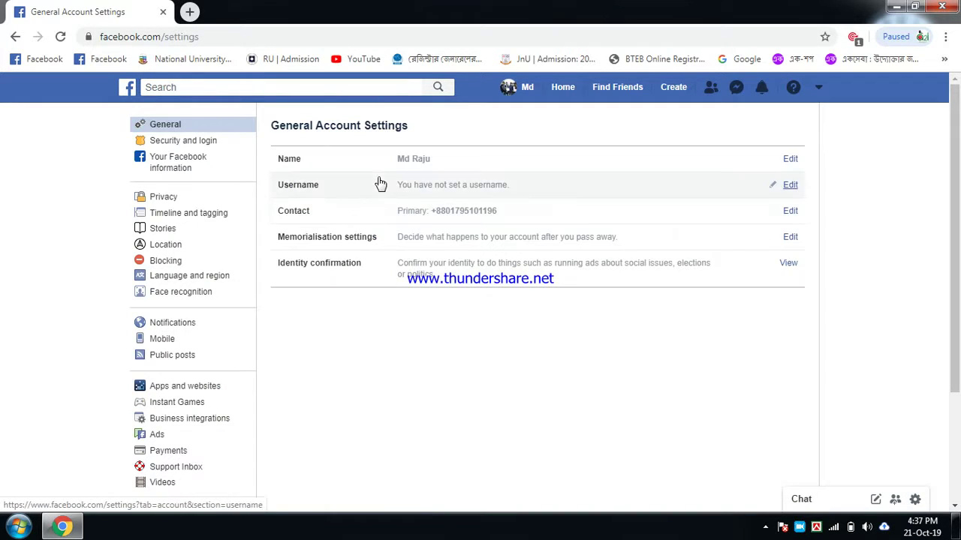
In Security and Login, scroll to Two-factor authentication and choose Use two-factor authentication
left_click(203, 145)
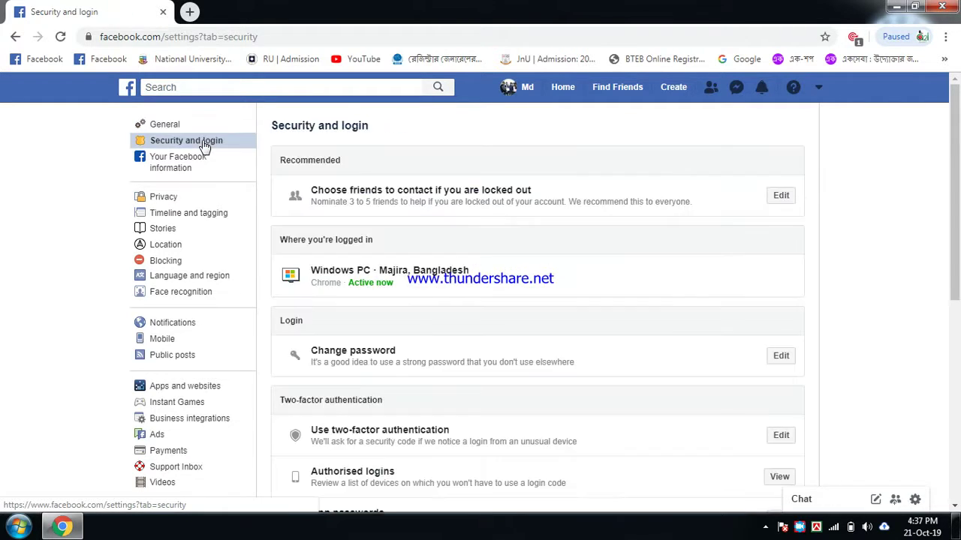
scroll(839, 242, "down", 1)
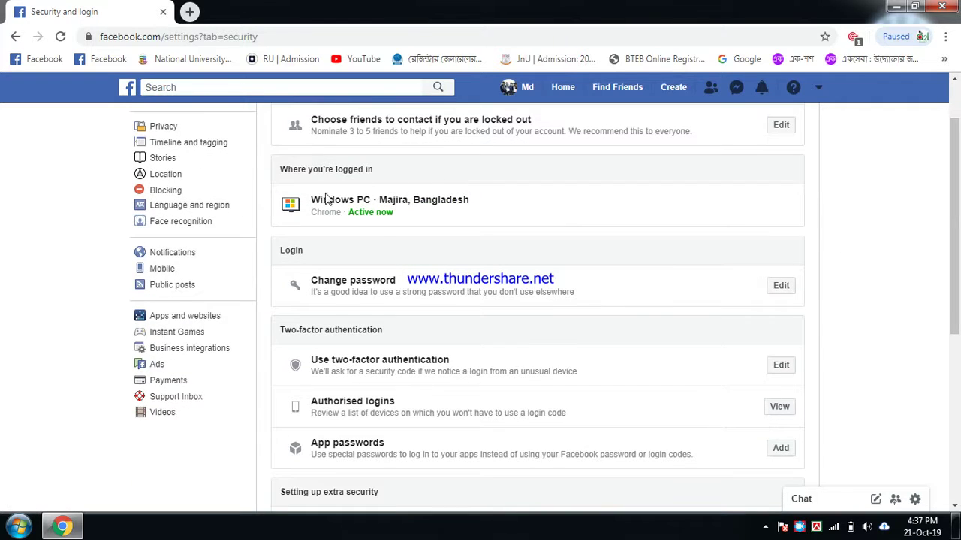
mouse_move(383, 195)
scroll(342, 202, "down", 1)
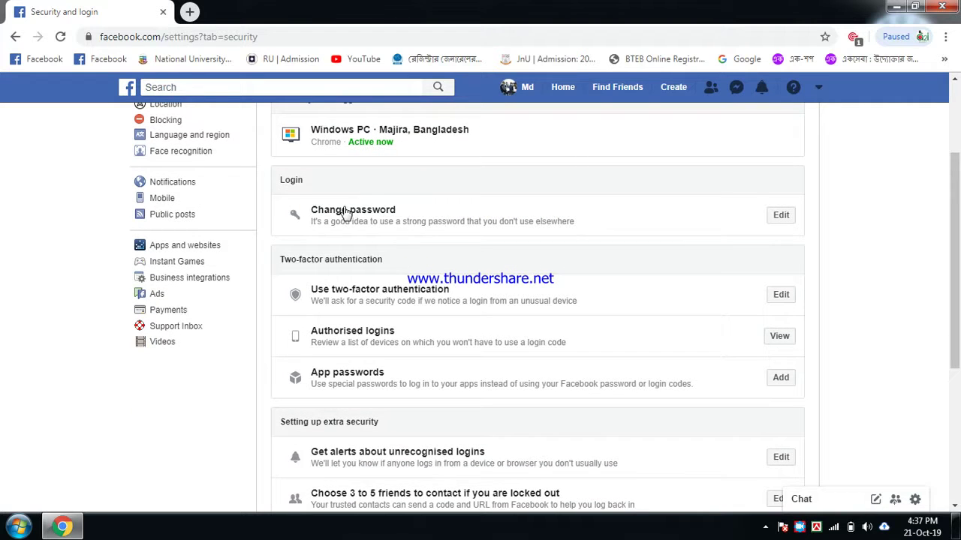
scroll(343, 208, "down", 1)
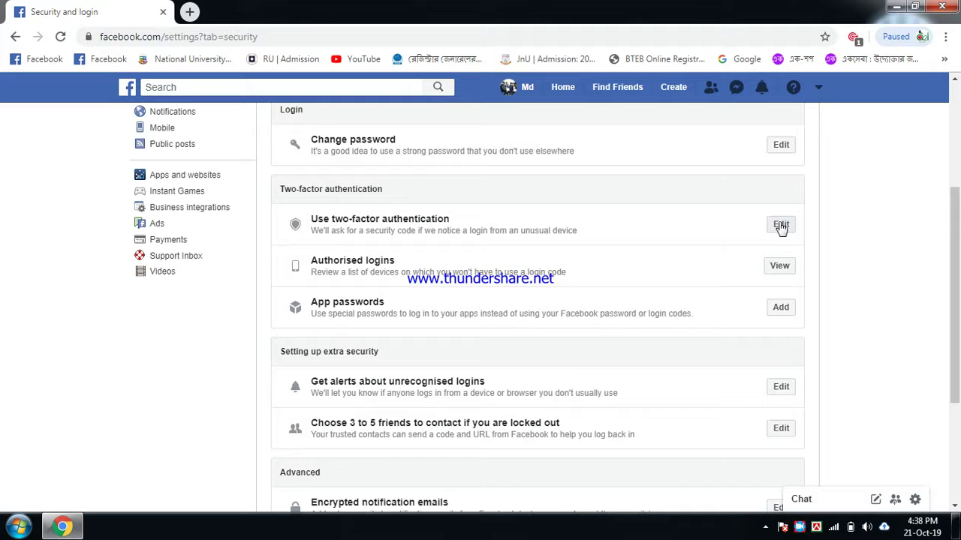
left_click(382, 220)
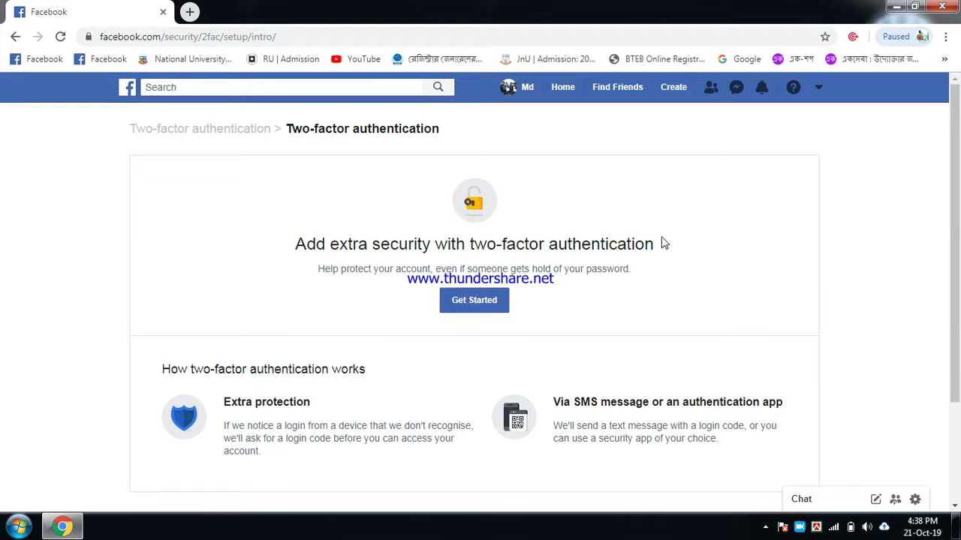
Start the two-factor setup with Get Started and re-enter the account password
left_click(475, 302)
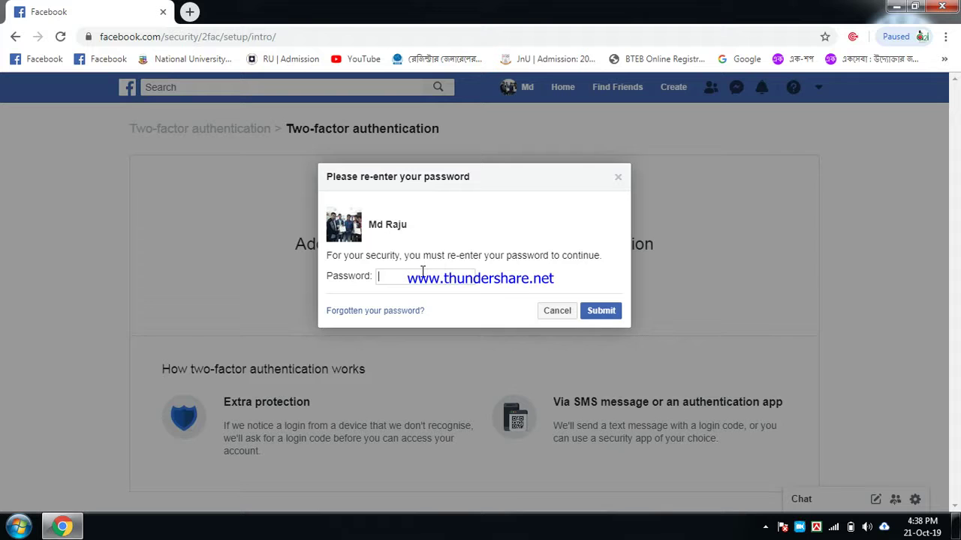
type("•••••••")
Submit the password, pick Text message as the security method, and continue
left_click(599, 317)
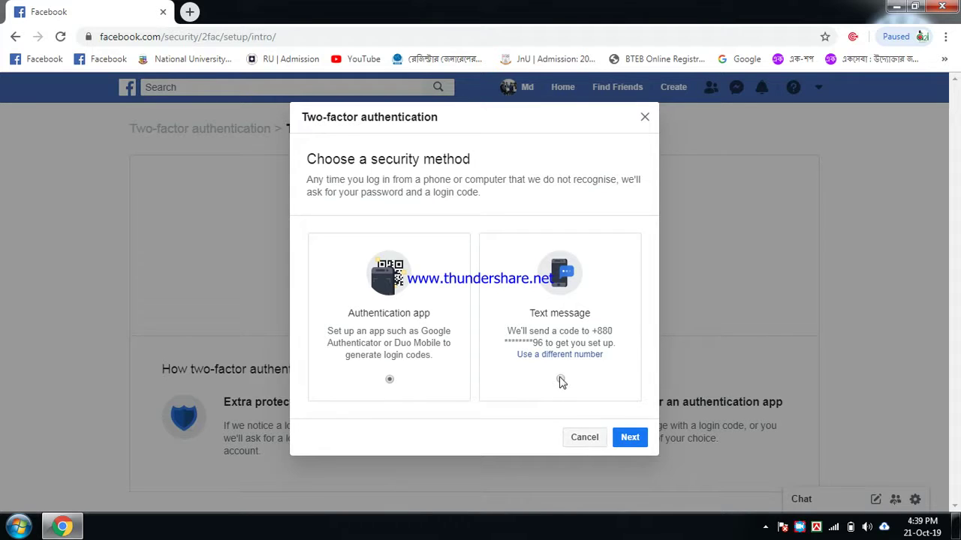
left_click(560, 381)
left_click(632, 438)
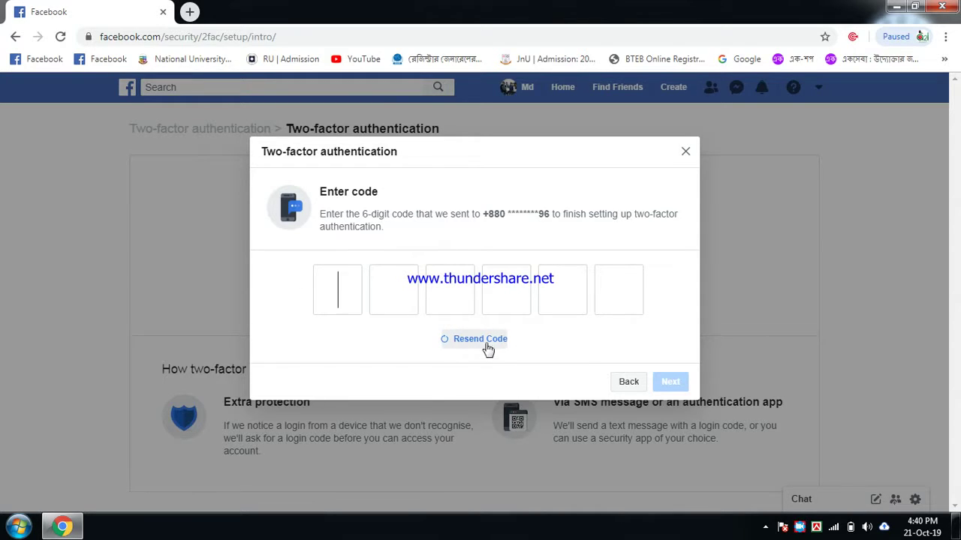
Request the texted code again, then click through the six code boxes
left_click(475, 340)
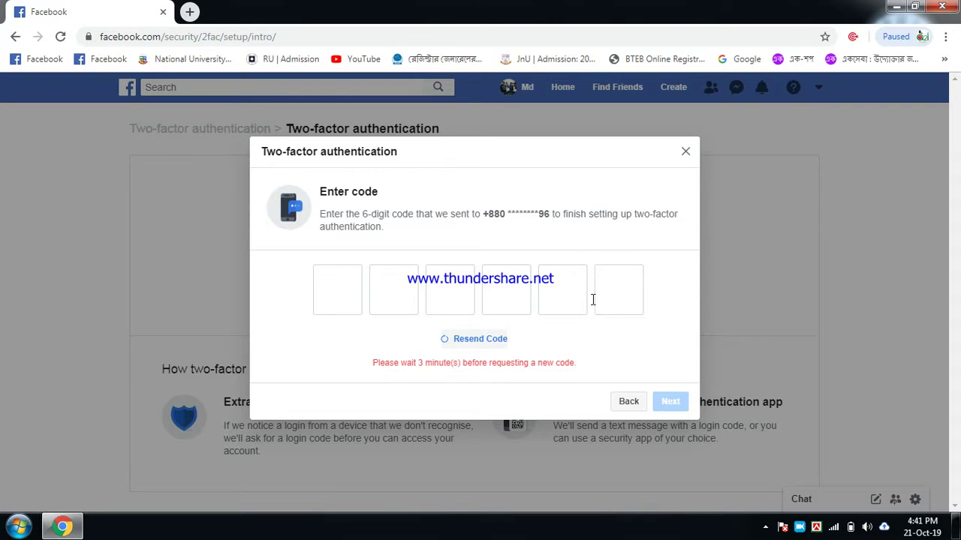
left_click(341, 290)
left_click(389, 292)
left_click(464, 293)
left_click(528, 299)
left_click(561, 293)
left_click(622, 290)
Enter the six-digit verification code from the SMS into the code boxes
right_click(799, 527)
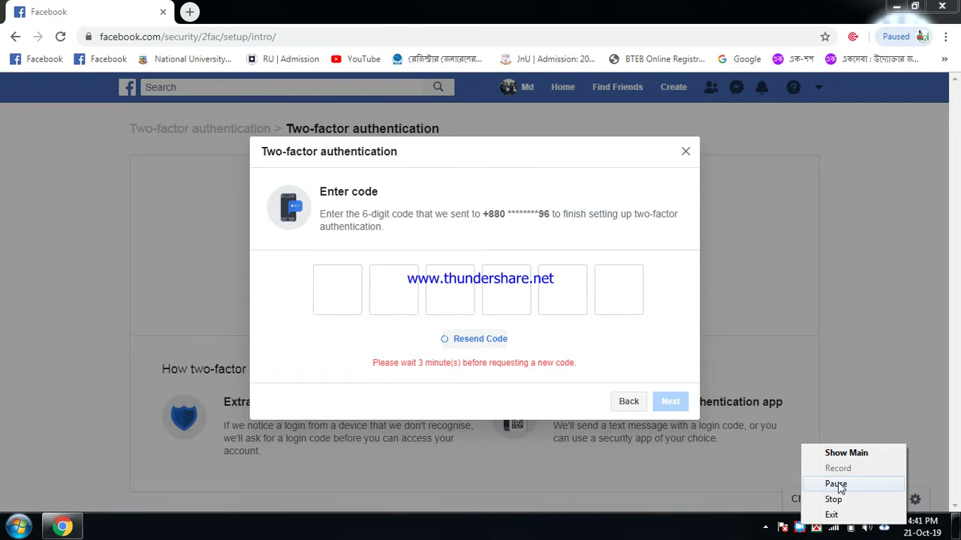
left_click(835, 484)
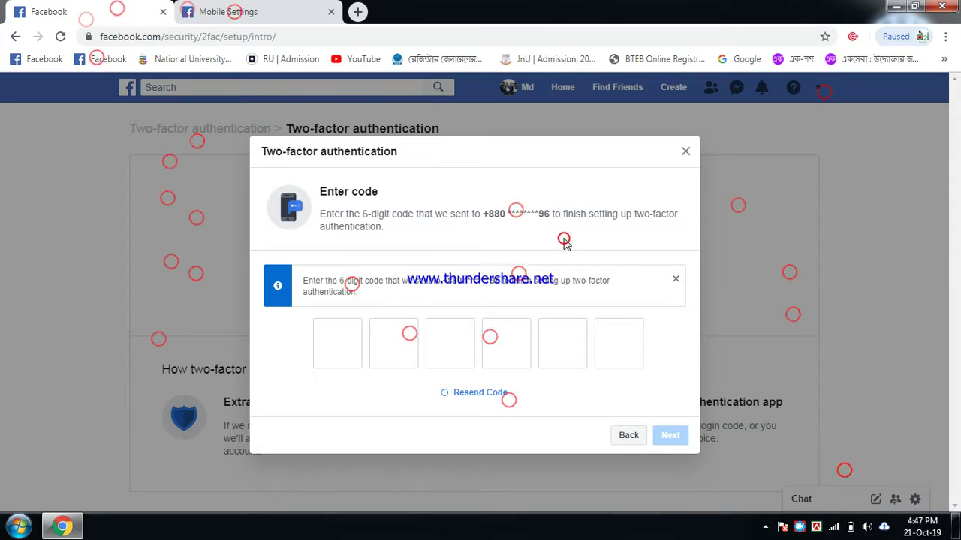
left_click(349, 348)
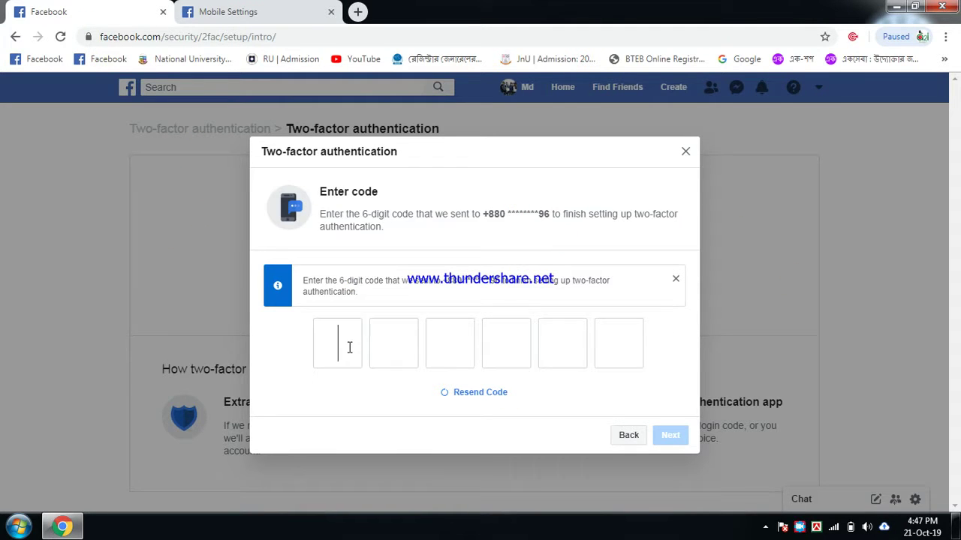
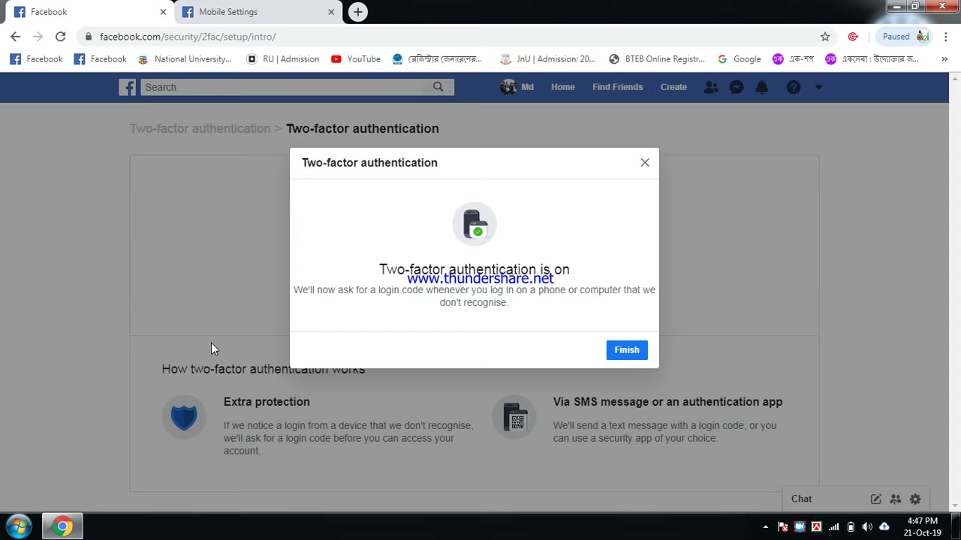
Finish setup so two-factor authentication is on, then return to the profile page
left_click(634, 352)
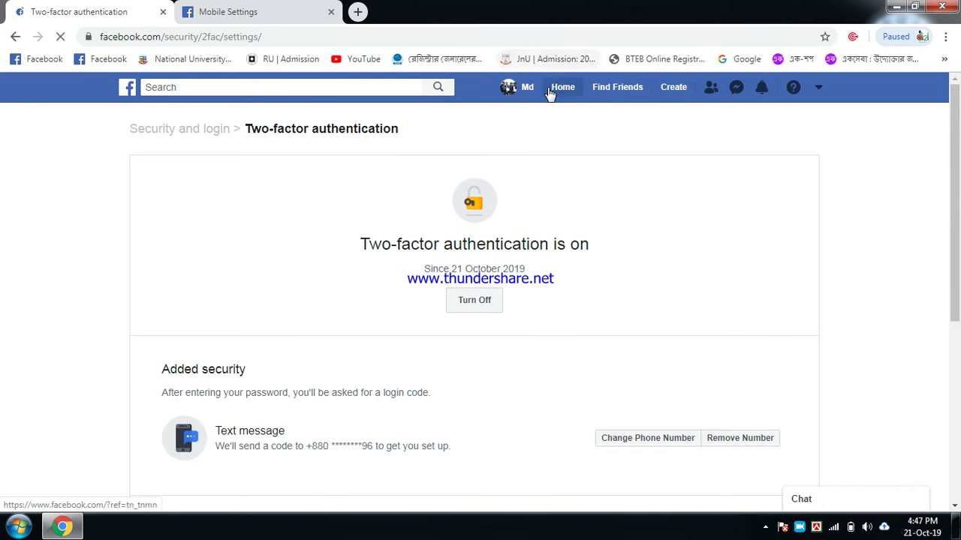
left_click(527, 89)
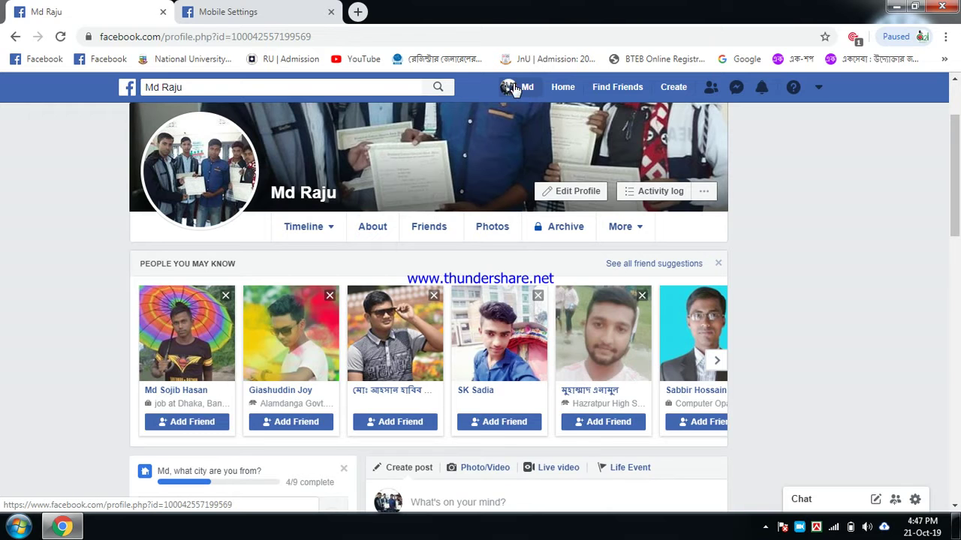
Scroll the profile page, then focus the search box and dismiss its suggestions
scroll(621, 168, "down", 6)
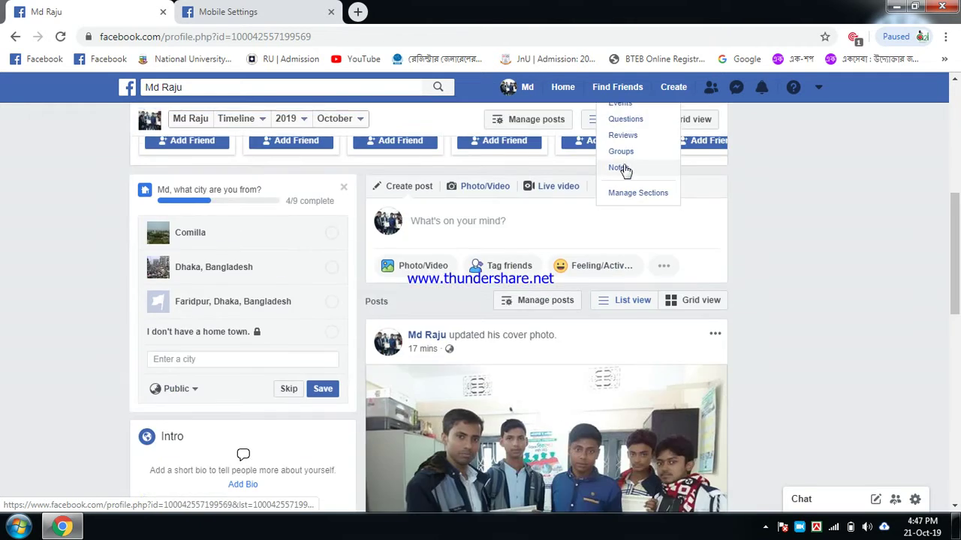
scroll(530, 94, "up", 4)
left_click(530, 95)
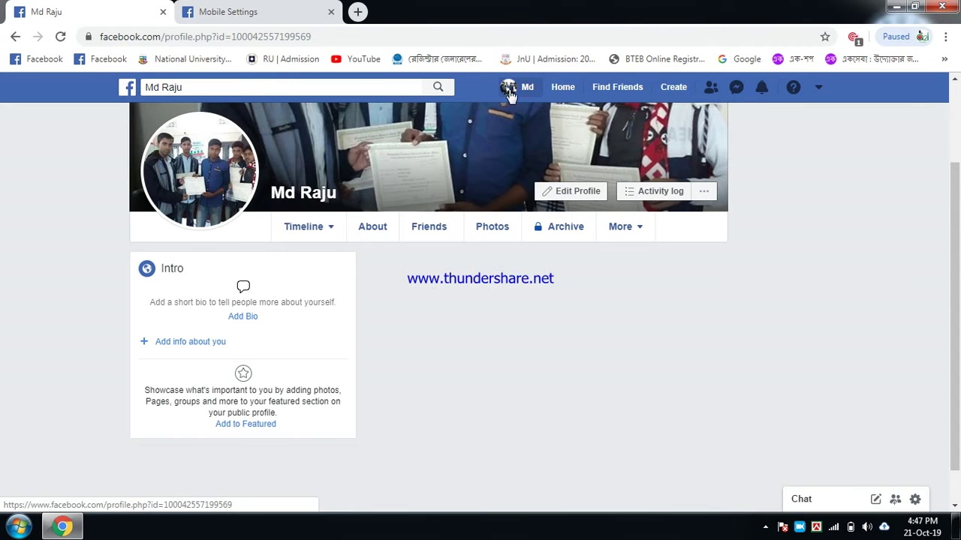
scroll(796, 227, "down", 2)
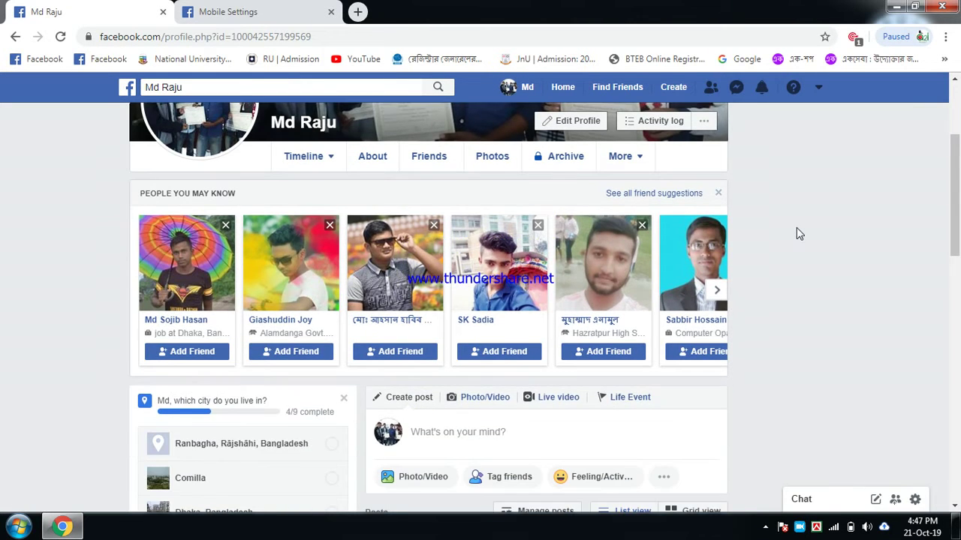
scroll(793, 224, "up", 2)
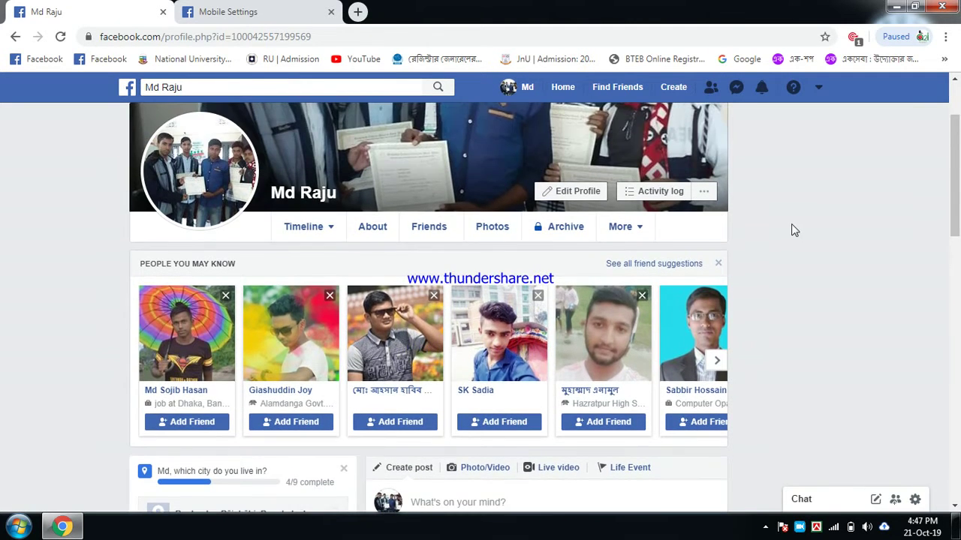
left_click(199, 90)
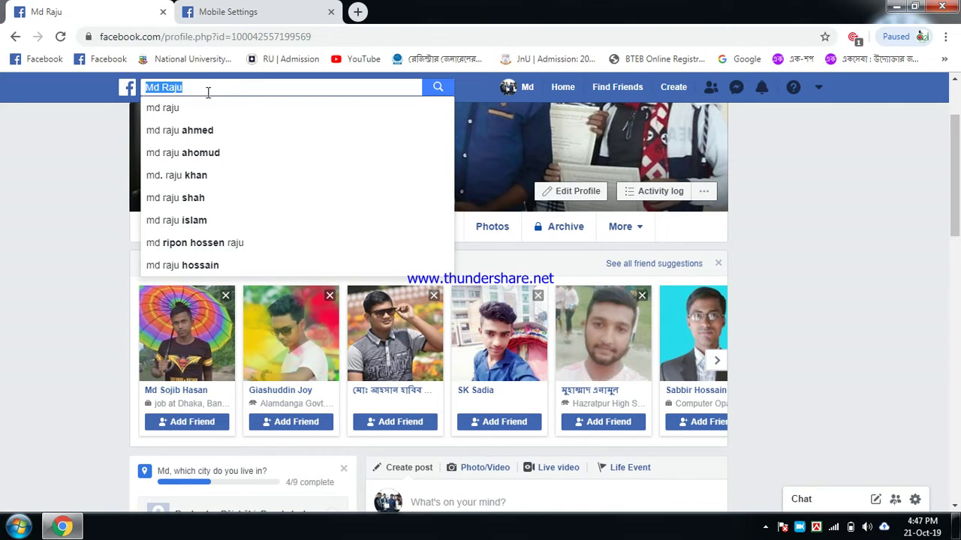
left_click(886, 266)
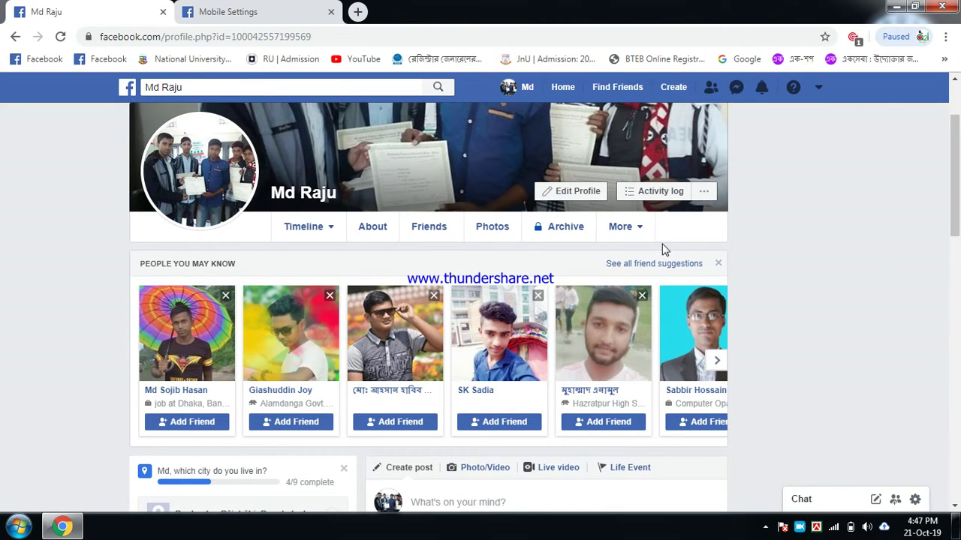
Open the account menu showing Settings, Activity log and Log Out
mouse_move(326, 232)
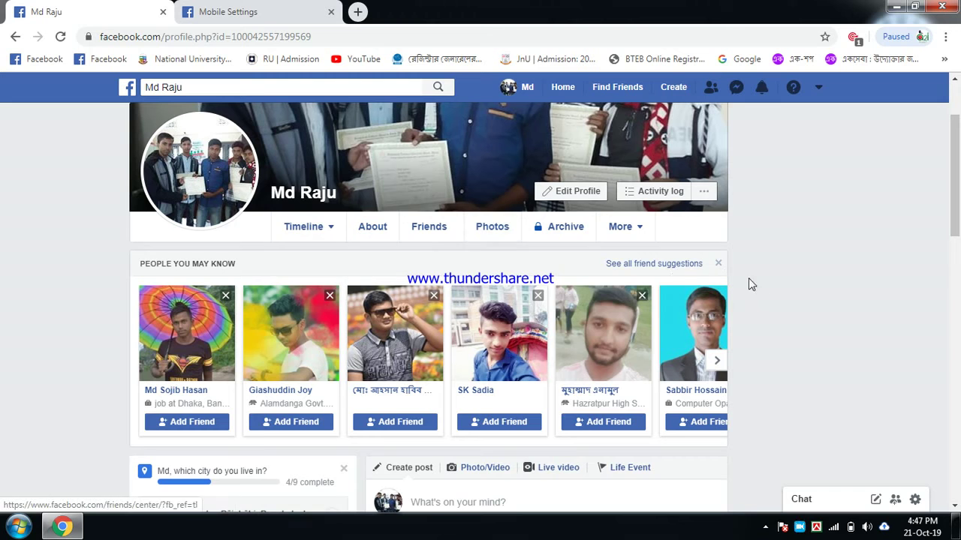
scroll(883, 268, "down", 1)
scroll(886, 271, "up", 3)
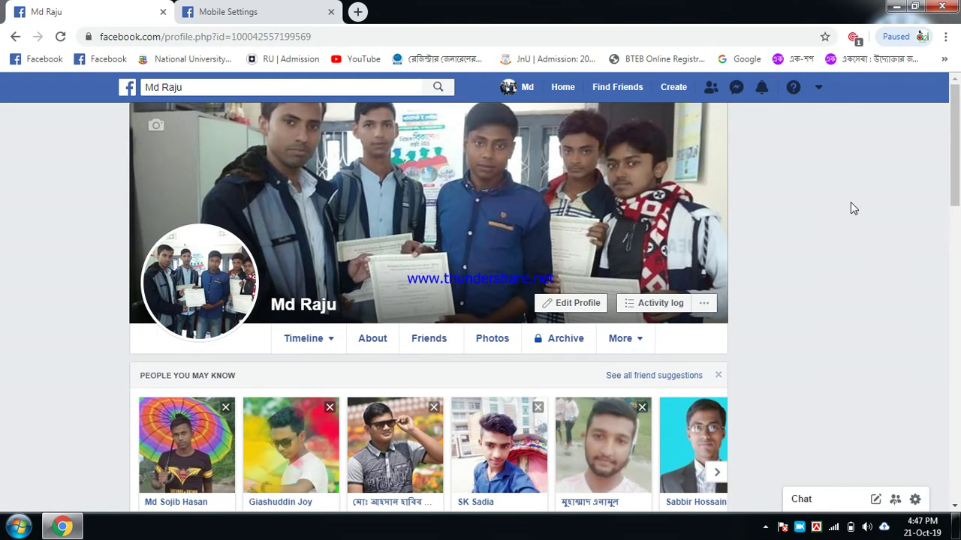
scroll(826, 95, "down", 1)
left_click(820, 89)
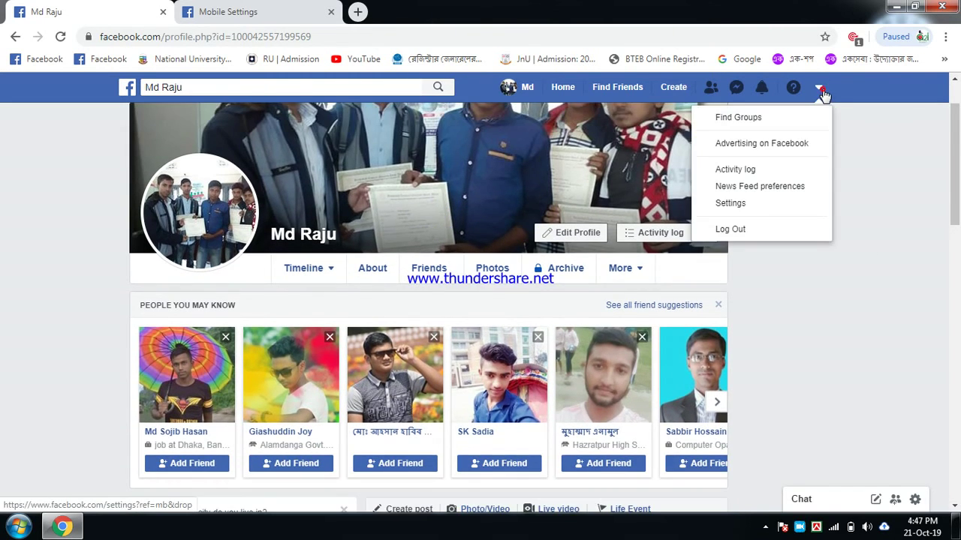